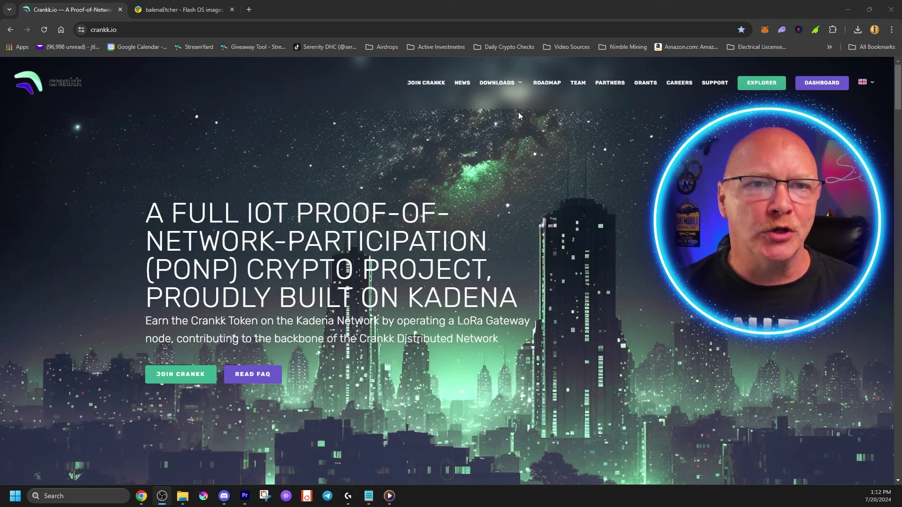
Download the Crankk IMG file image_2023.12.21.0.zip from Crankk's image and installer page and check the recent downloads.
mouse_move(495, 84)
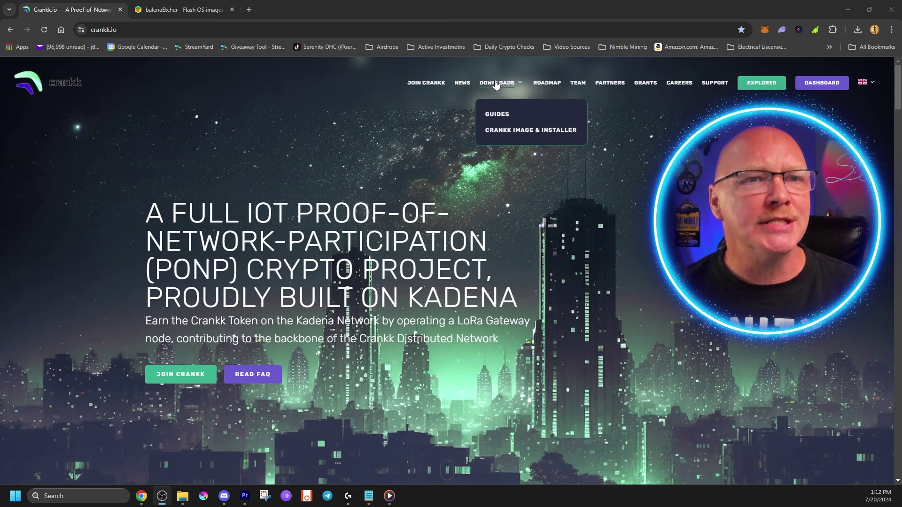
click(504, 132)
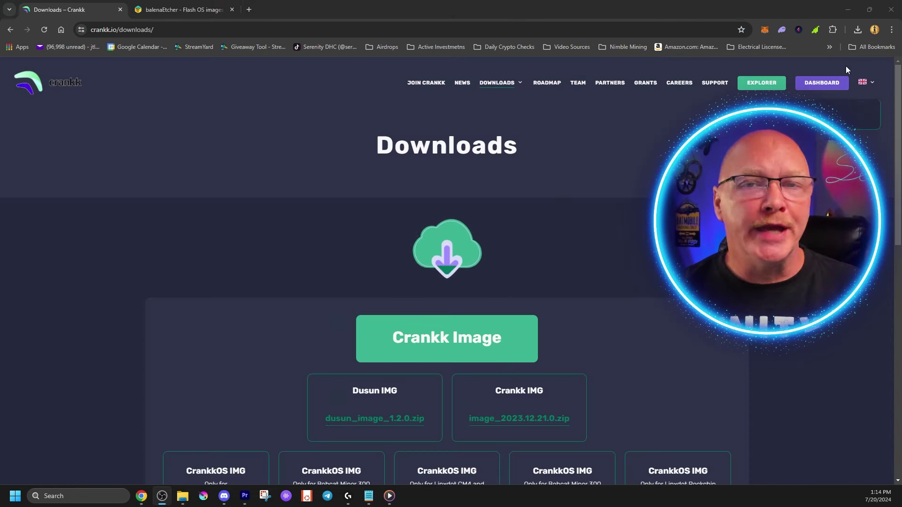
scroll(446, 258, down, 2)
scroll(446, 281, down, 1)
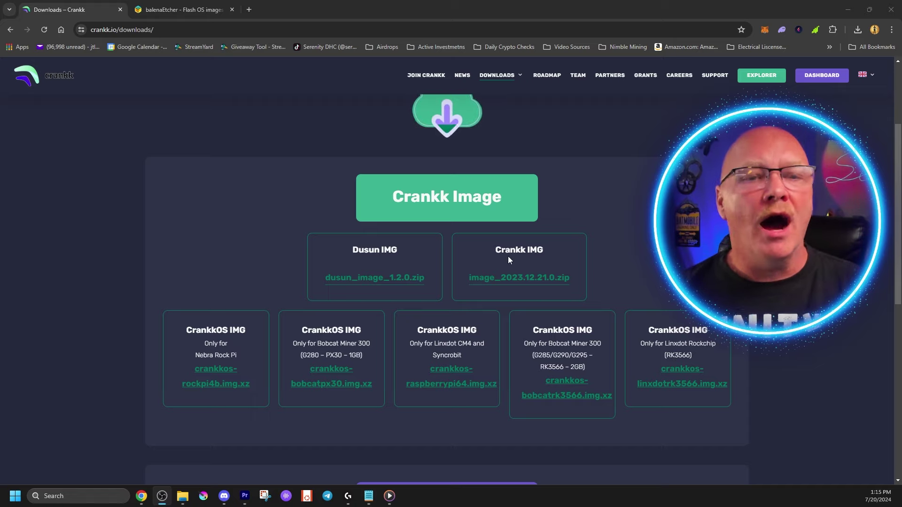
click(530, 281)
click(530, 281)
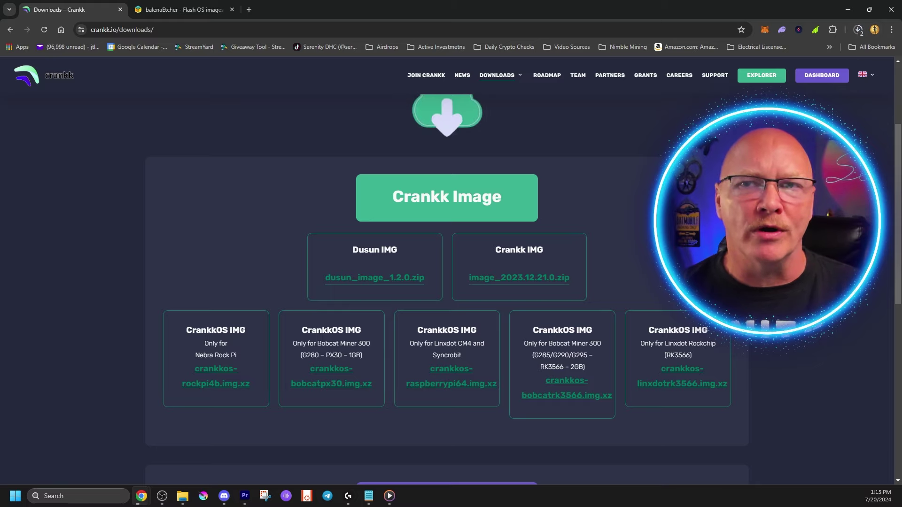
click(858, 30)
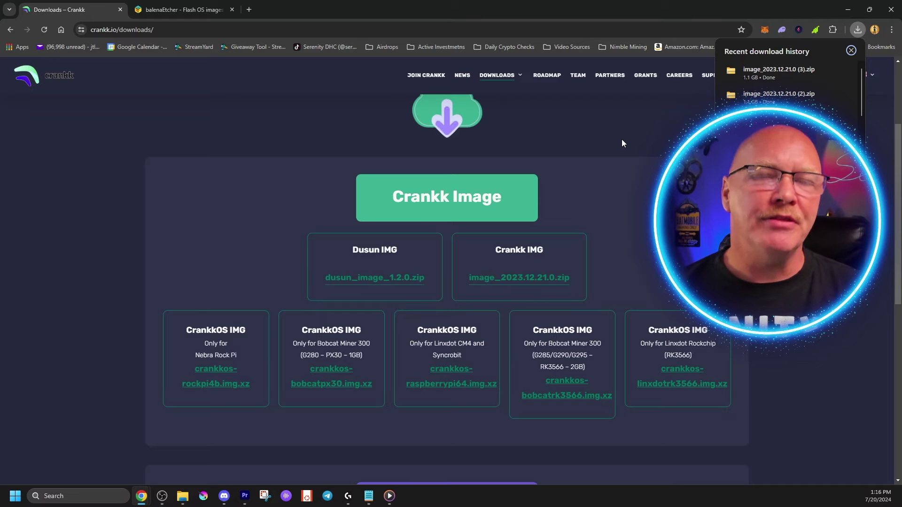
Download the Etcher installer for Windows (x86|x64) from the balenaEtcher site.
click(181, 9)
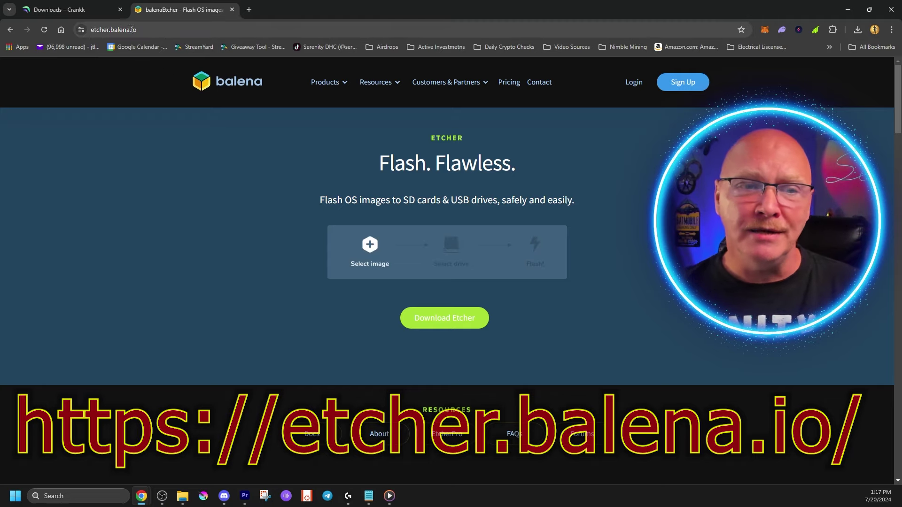
click(445, 318)
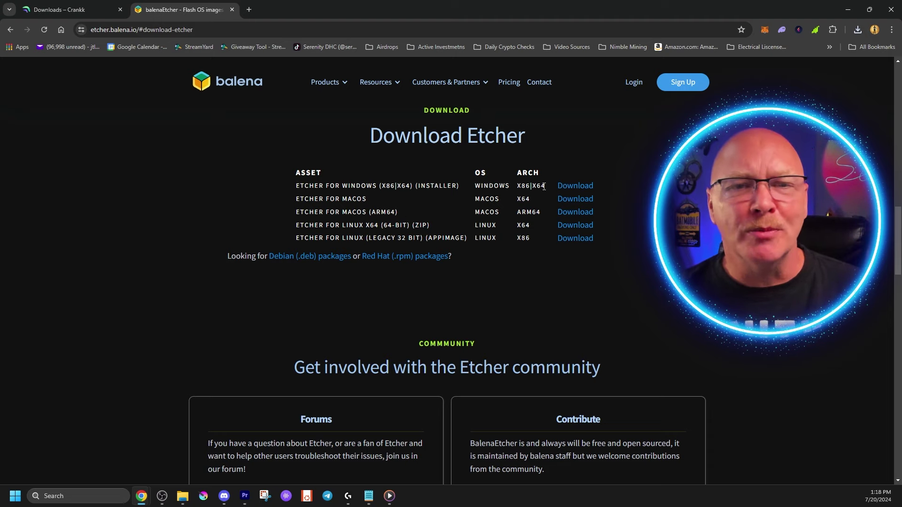
click(574, 186)
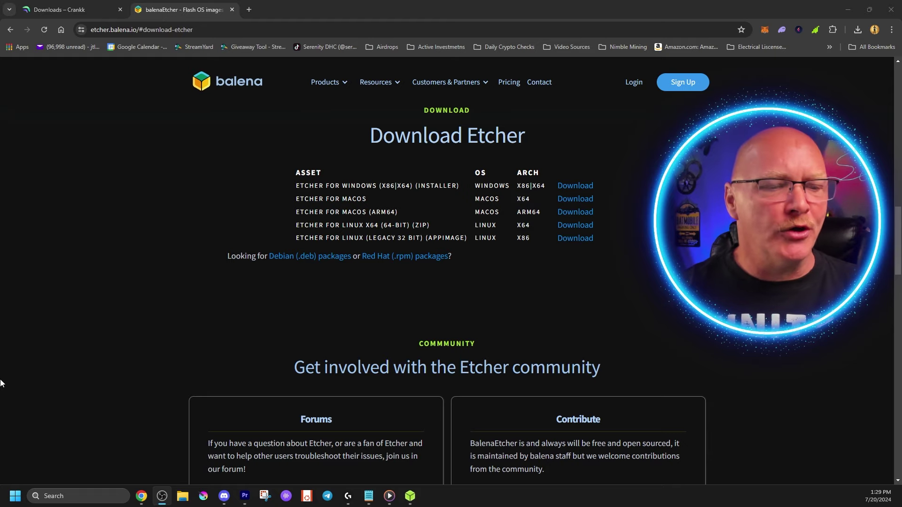
Run the balenaEtcher-1.19.21.Setup installer from the Downloads folder as administrator.
click(182, 496)
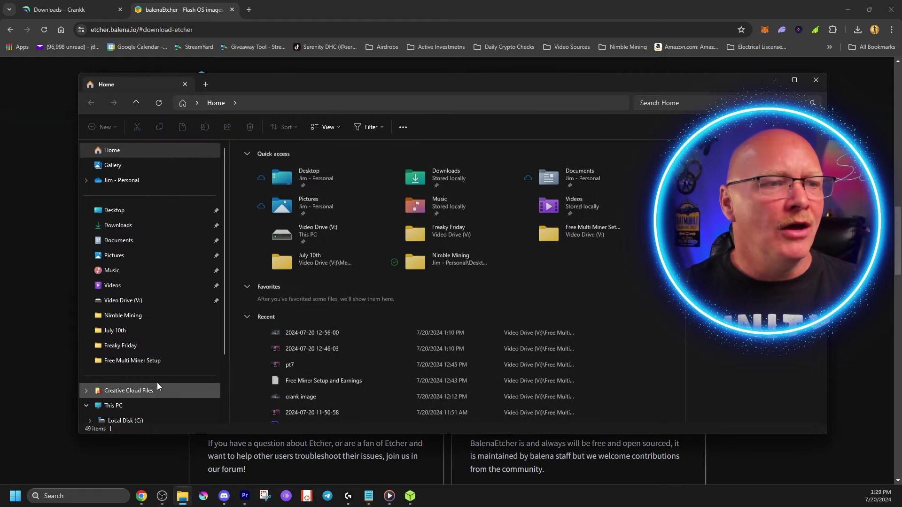
click(121, 226)
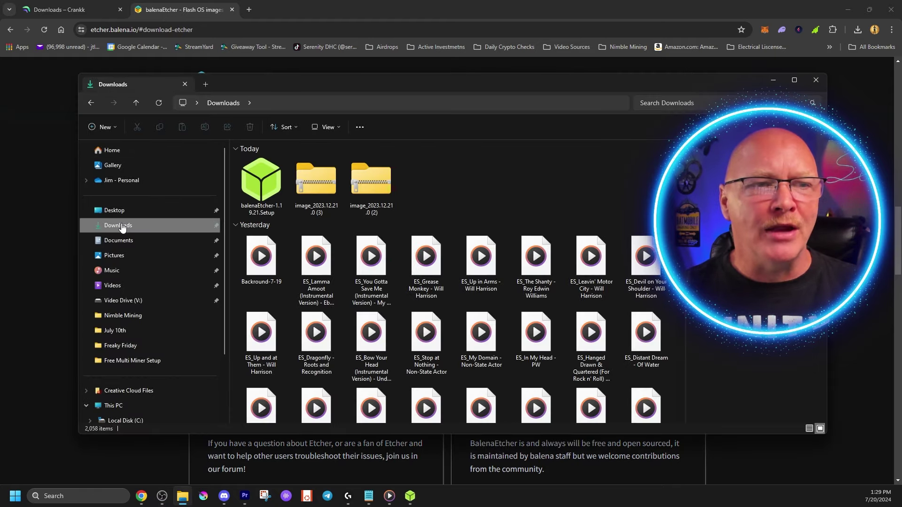
click(245, 212)
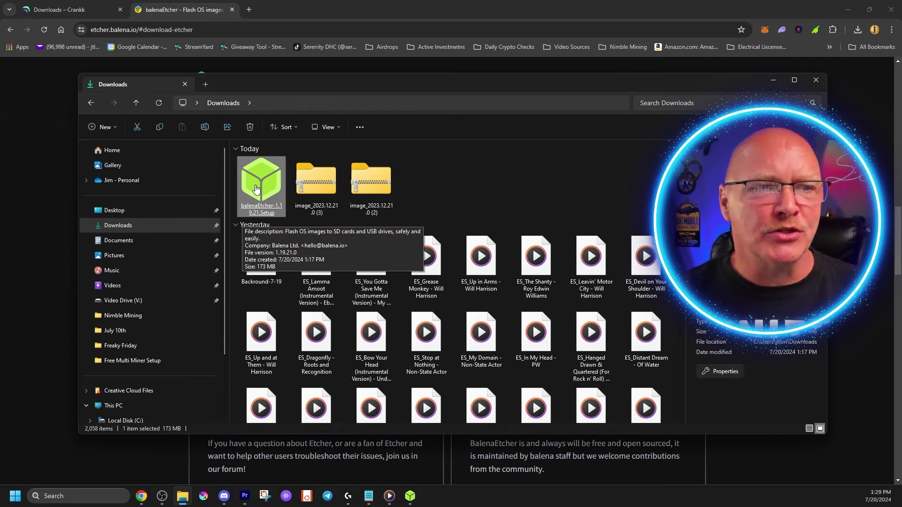
right_click(256, 189)
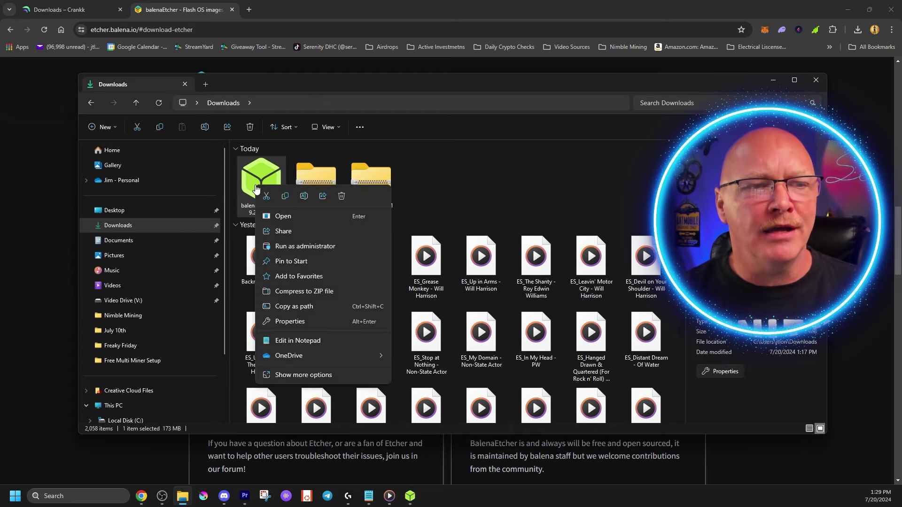
click(290, 247)
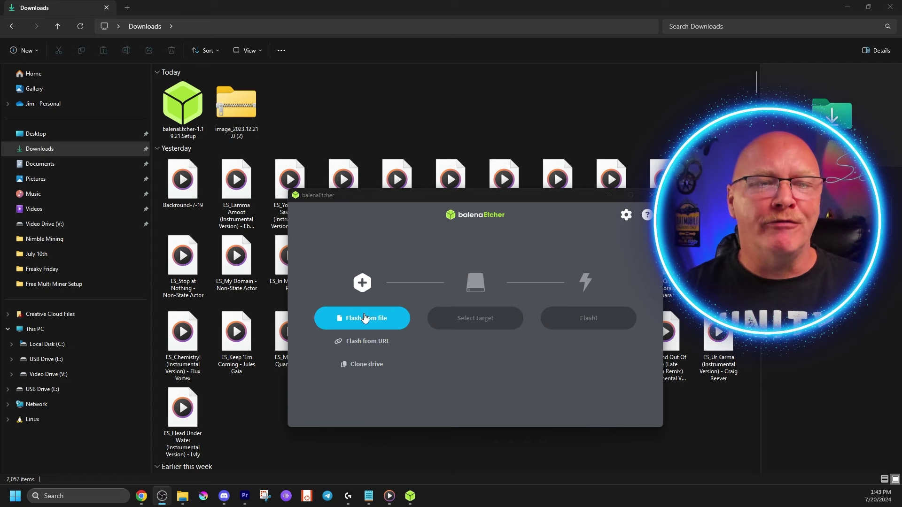
In balenaEtcher, flash image_2023.12.21.0 (2) from Downloads onto the Generic STORAGE USB device at E:\, and close the program.
click(364, 319)
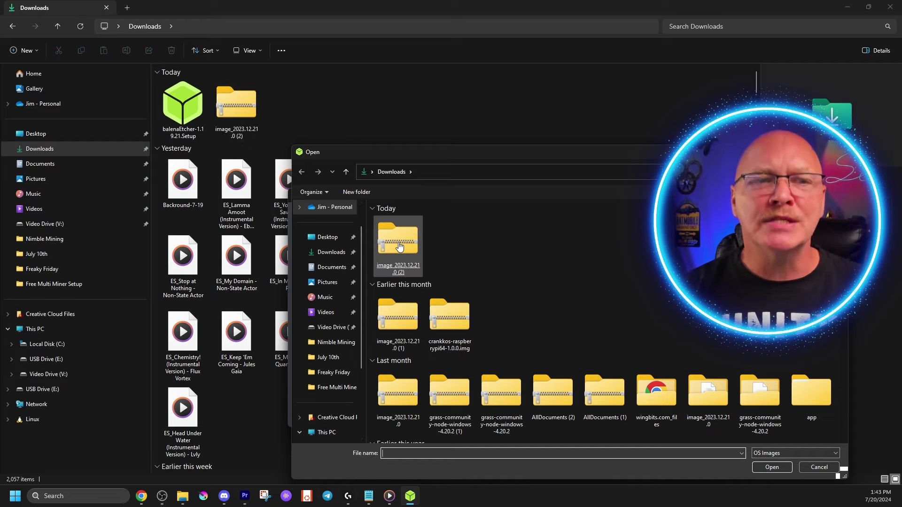
double_click(399, 247)
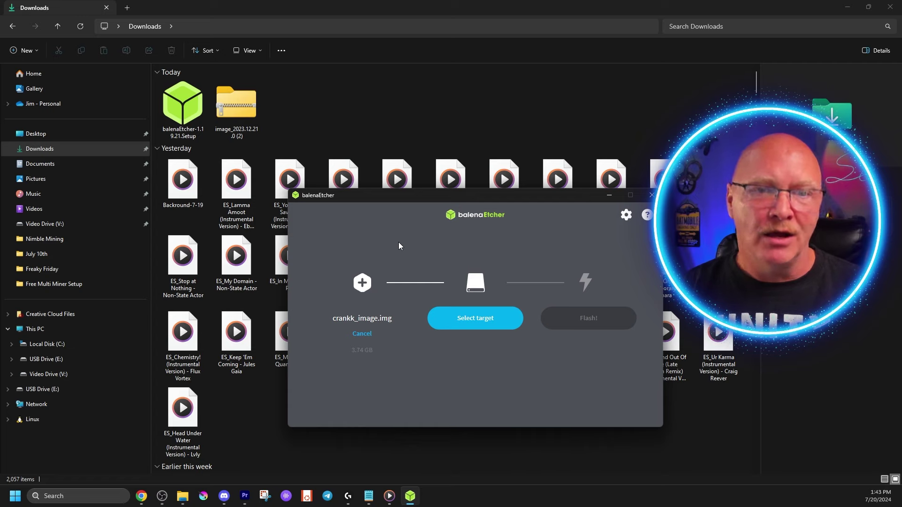
click(473, 317)
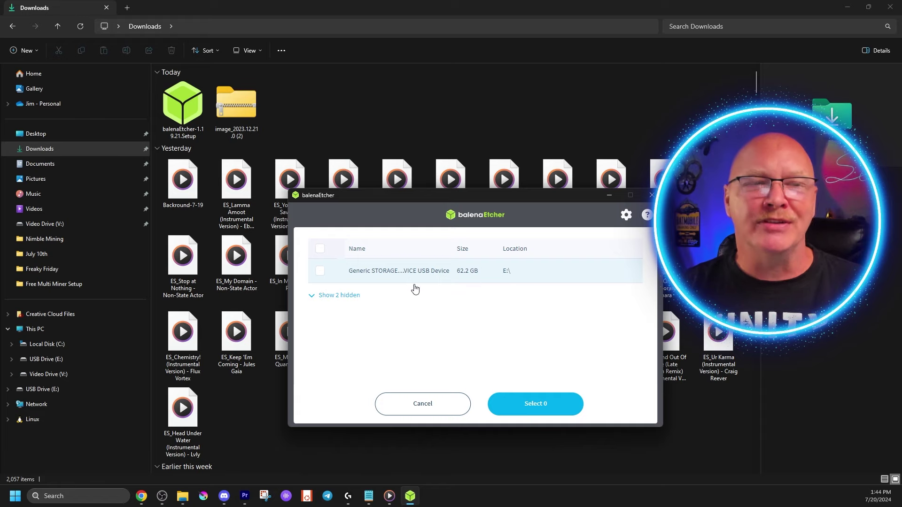
click(321, 273)
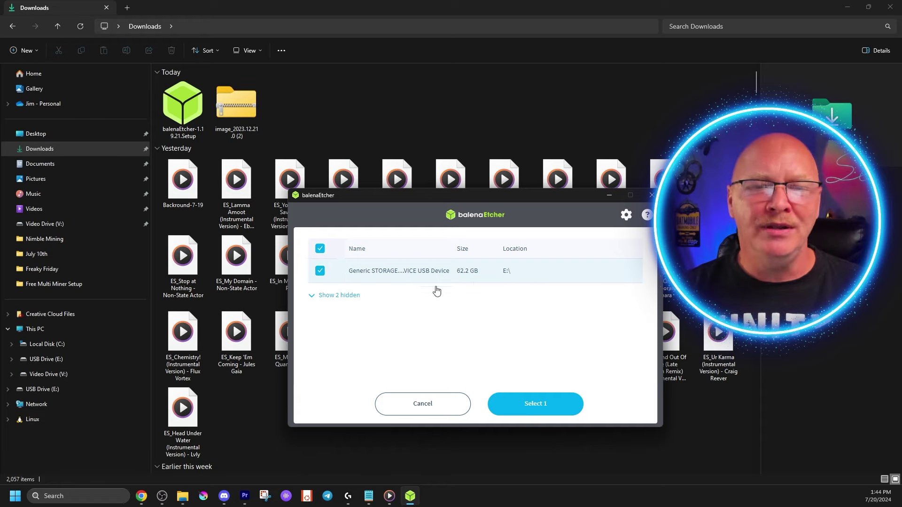
click(517, 409)
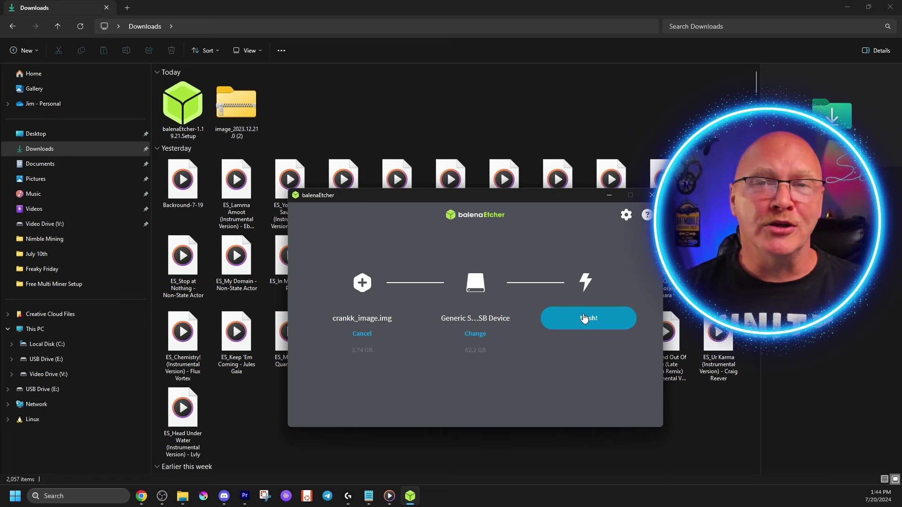
click(584, 318)
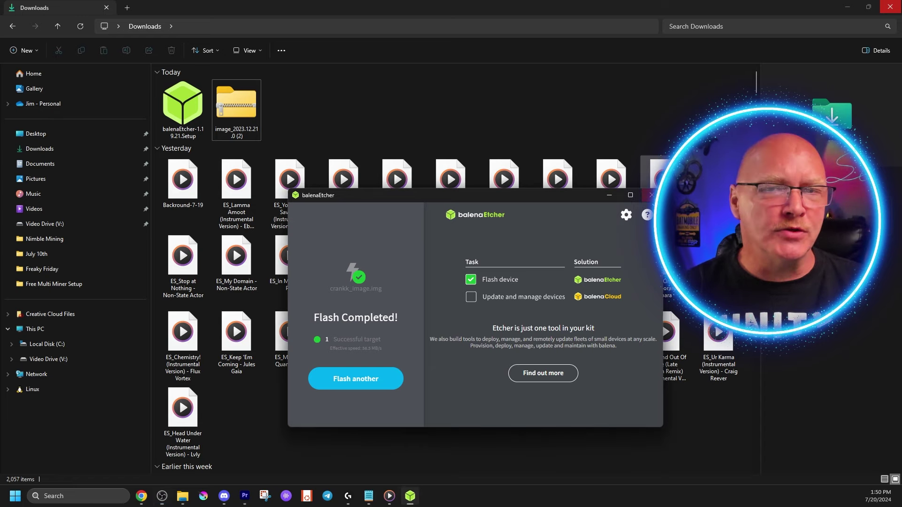
click(651, 195)
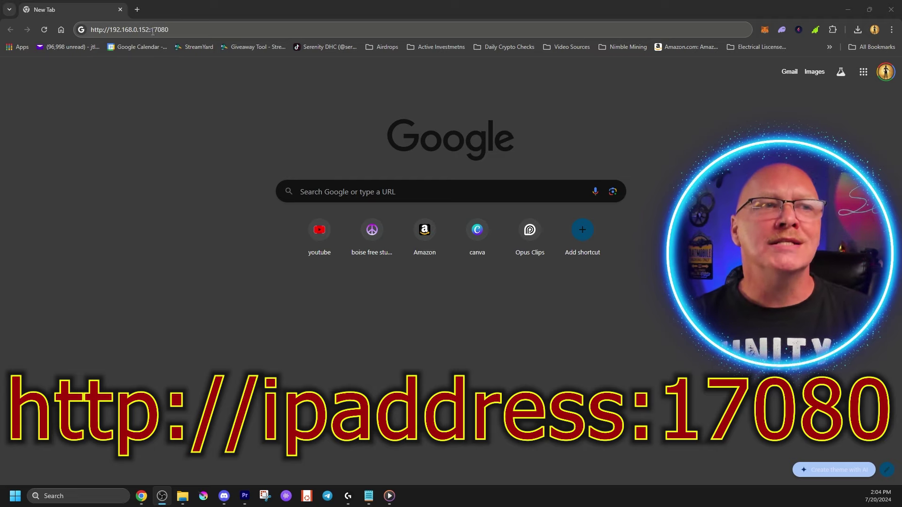
click(187, 30)
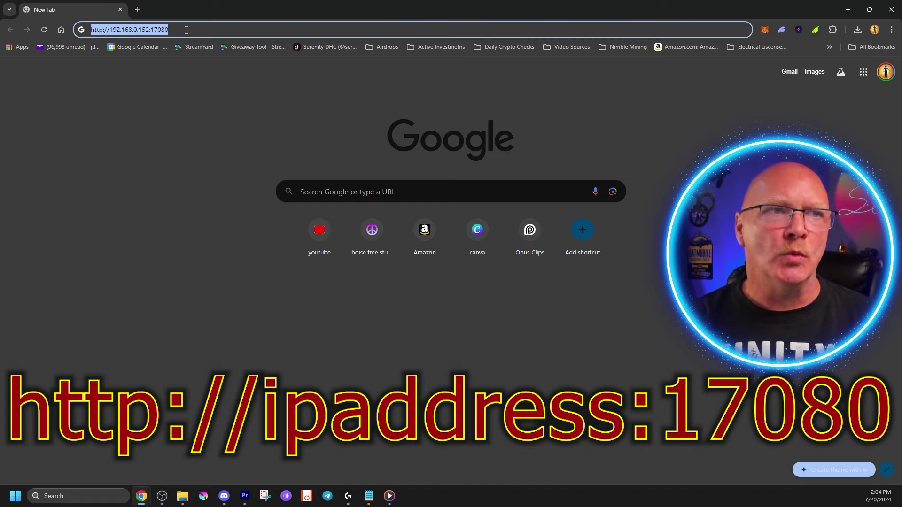
key(Return)
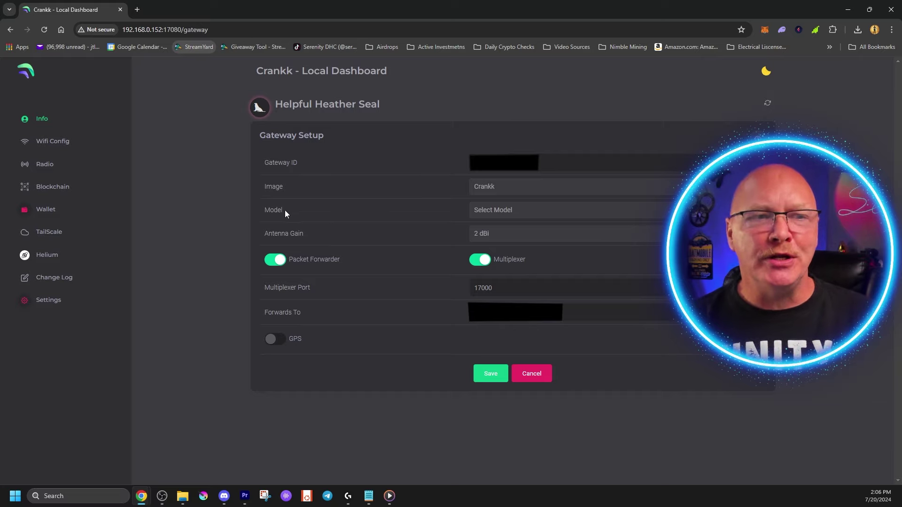
click(507, 210)
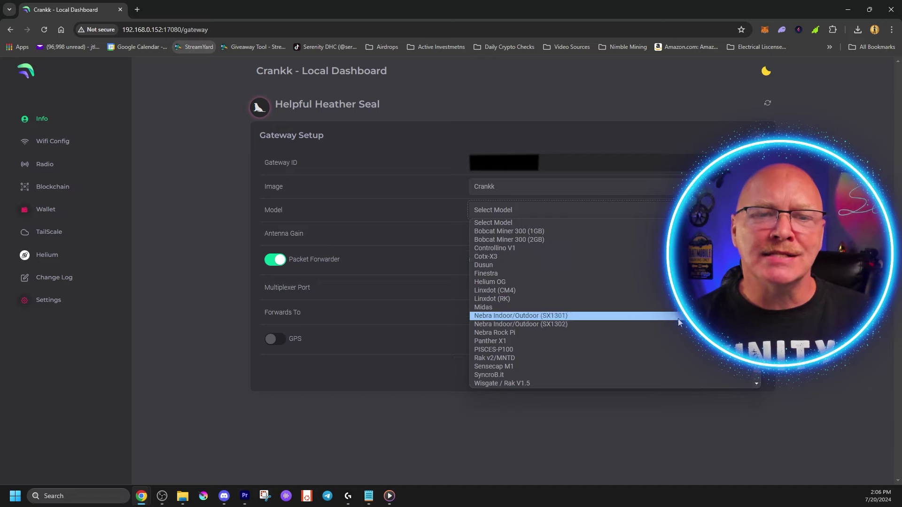
click(669, 367)
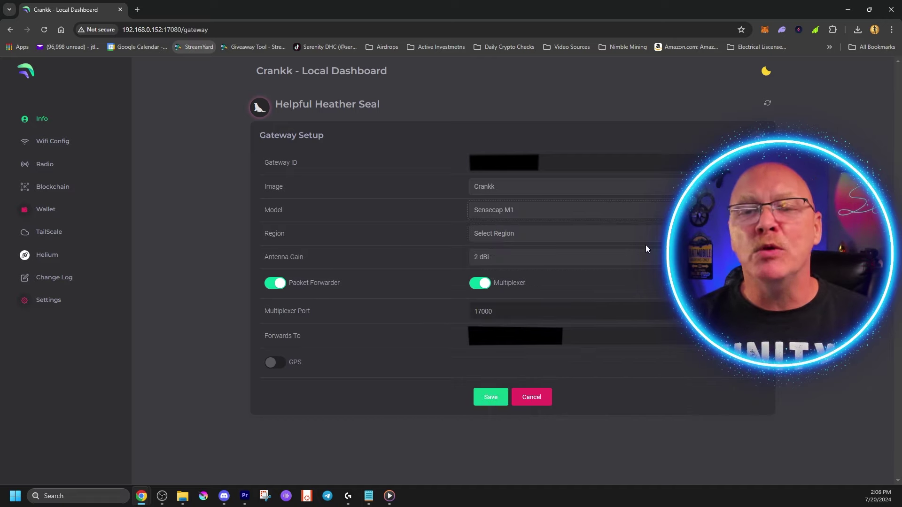
click(653, 233)
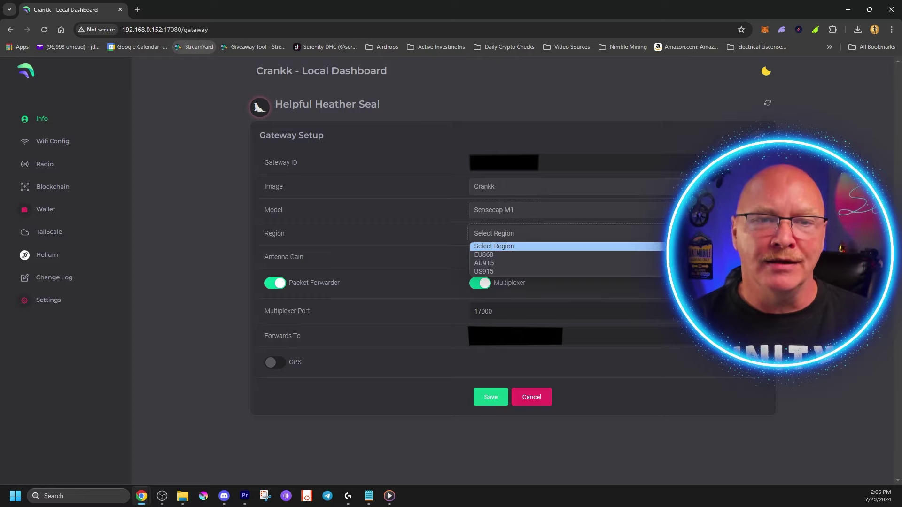
click(592, 271)
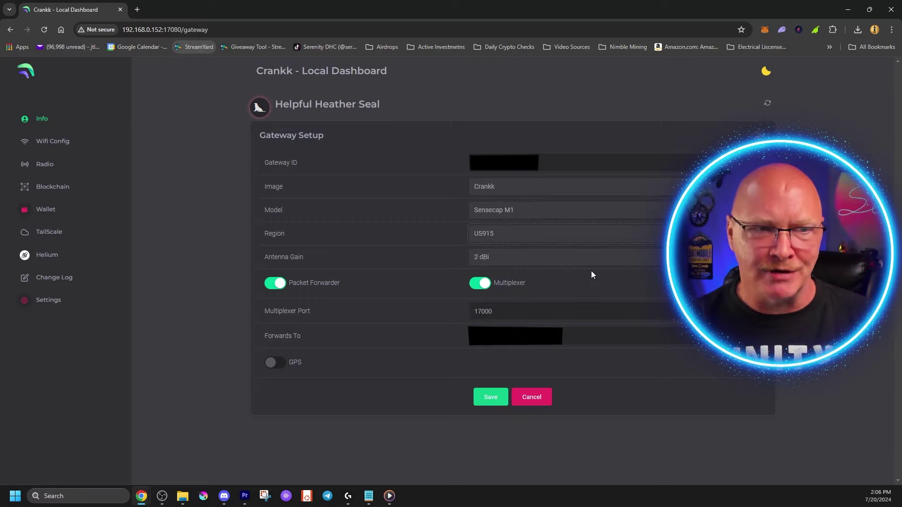
click(593, 257)
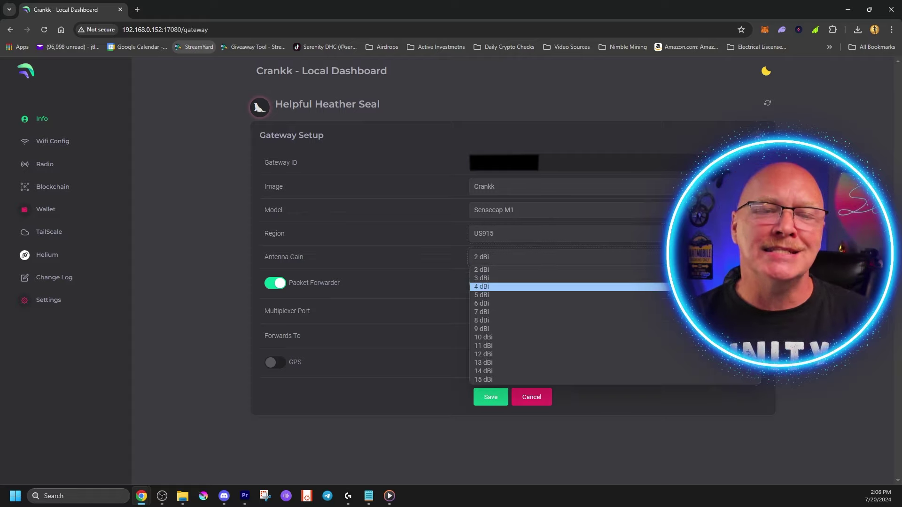
click(483, 304)
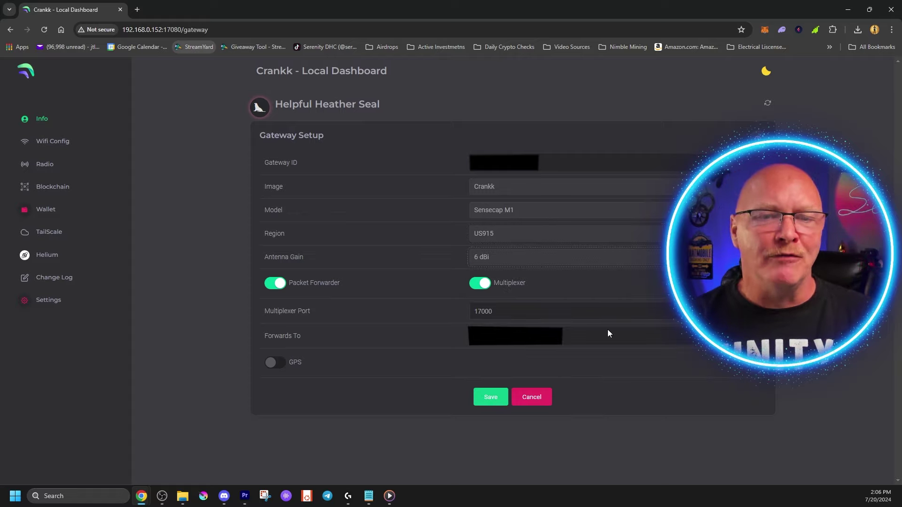
click(483, 402)
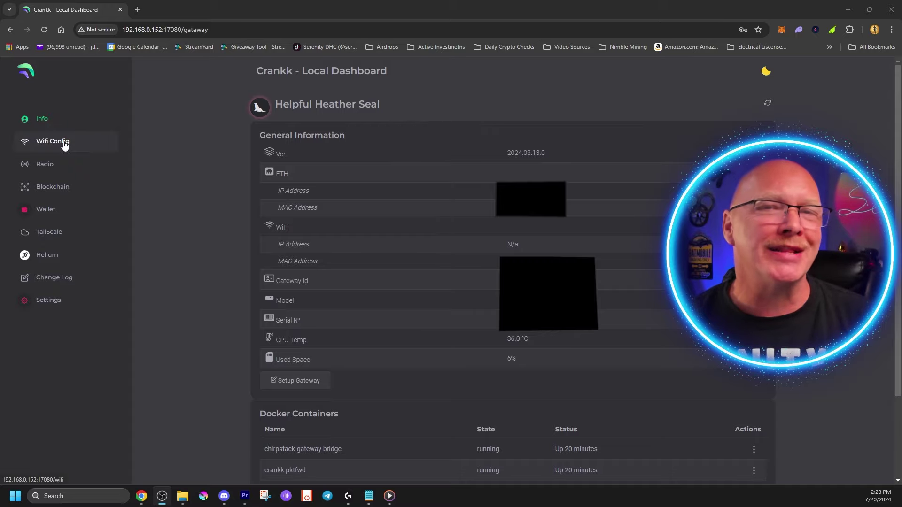
View the gateway's WiFi configuration and install Helium with the ECC i2c bus at 1.
click(80, 146)
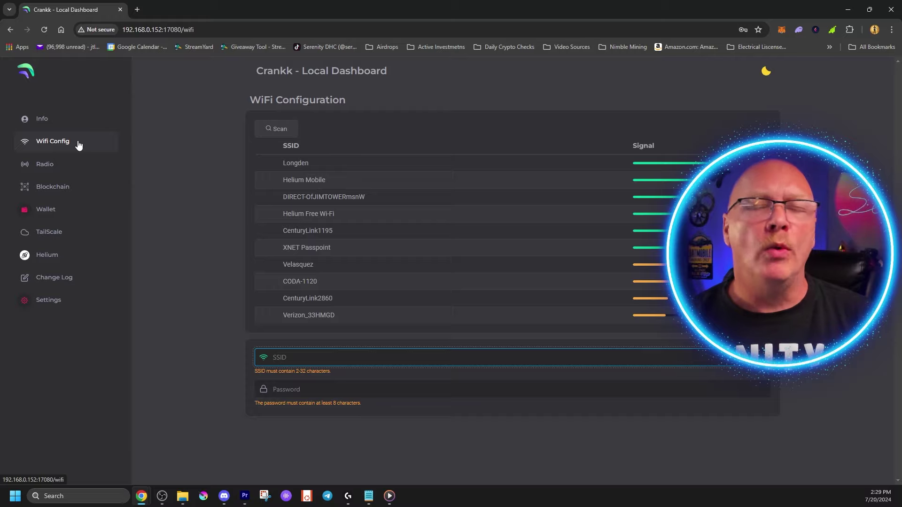
click(52, 255)
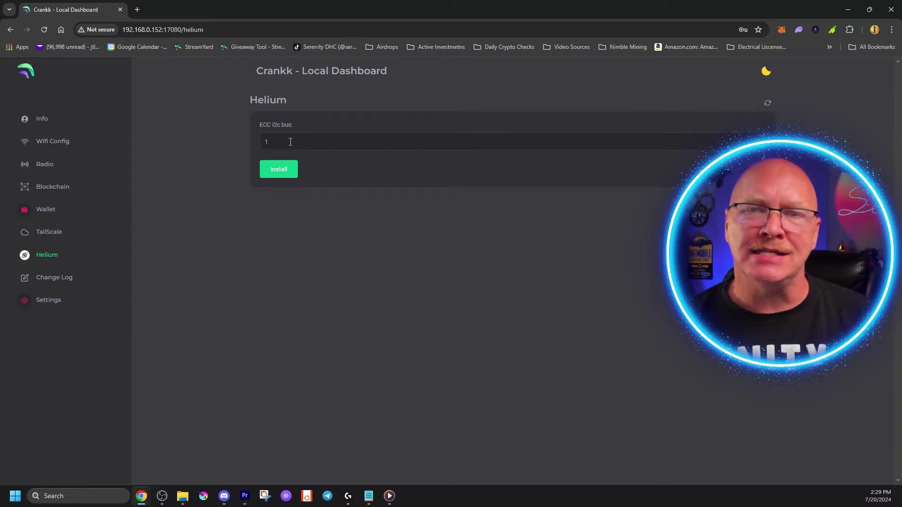
click(275, 177)
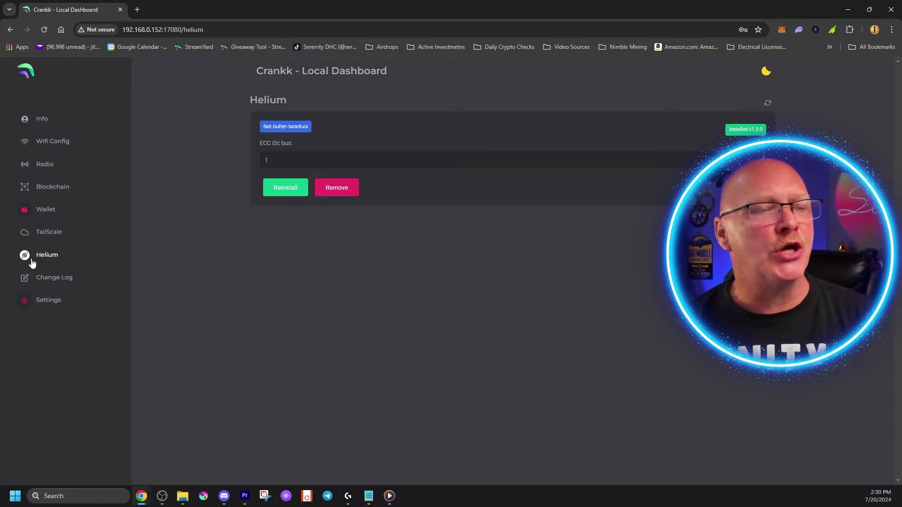
Enter and confirm a new dashboard password in the gateway settings and save it.
click(42, 308)
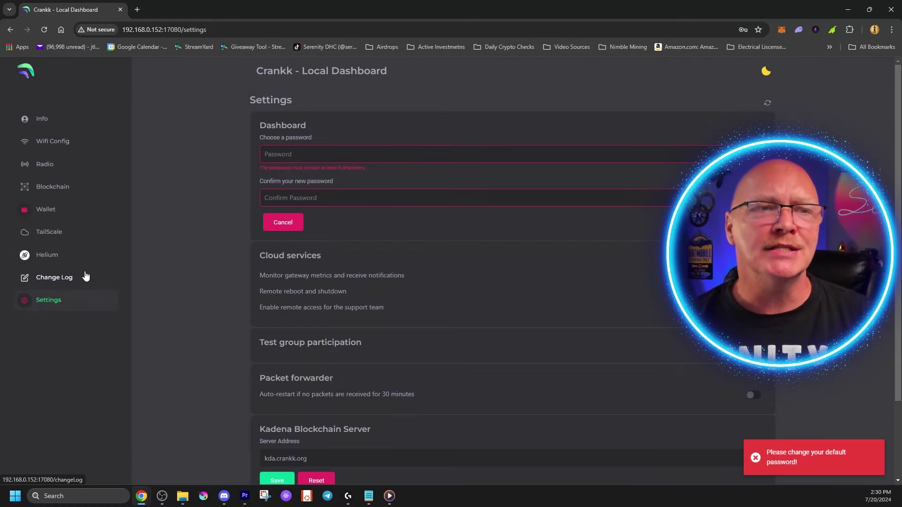
click(318, 154)
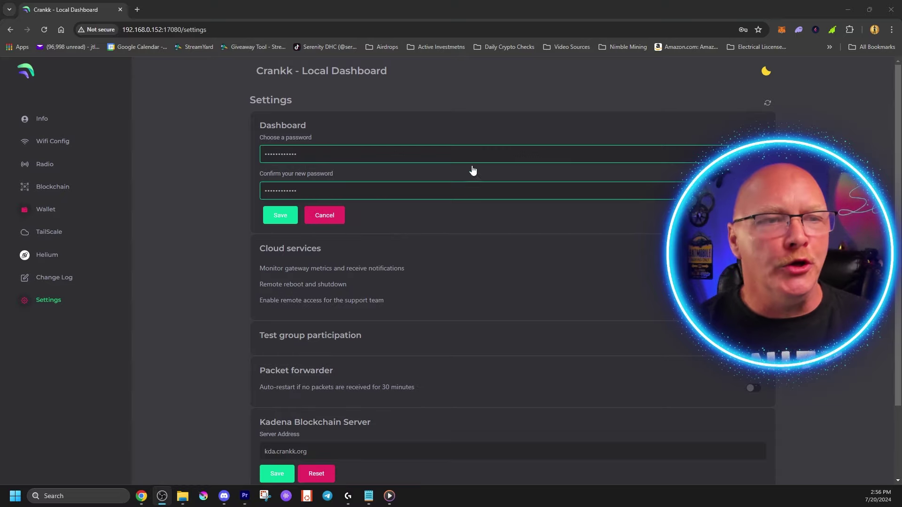
click(279, 216)
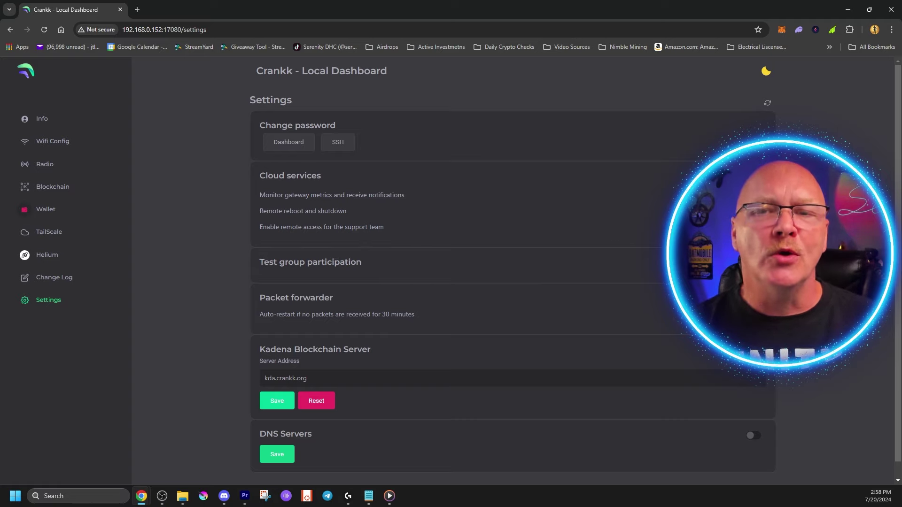
Enable test group participation with version Beta (2024.07.12.1) and save the choice.
click(752, 262)
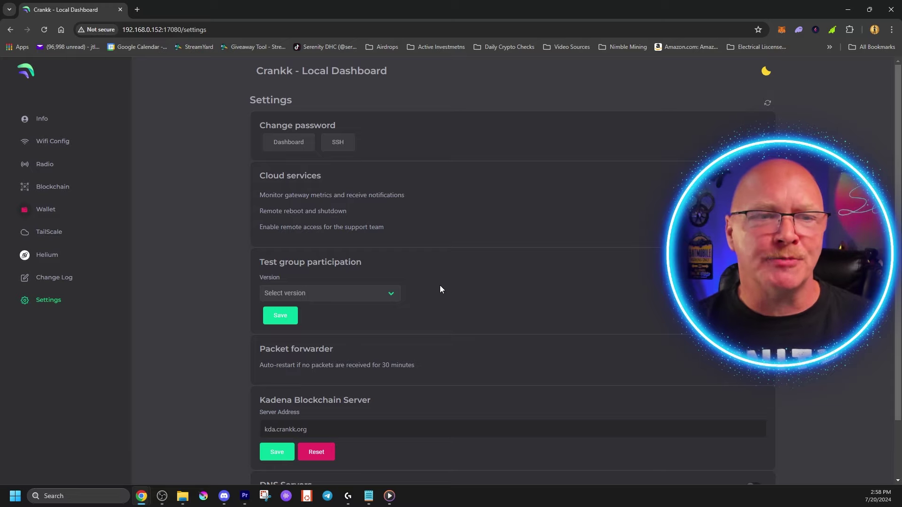
click(393, 294)
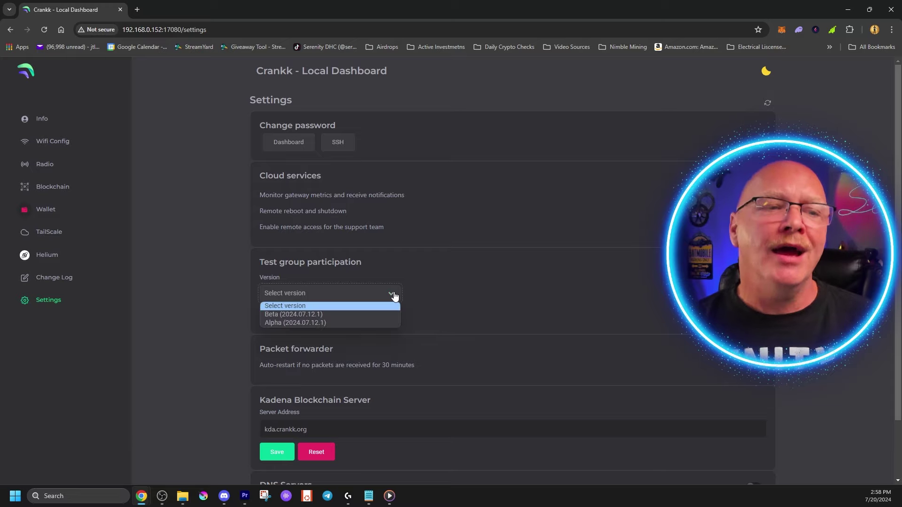
click(360, 315)
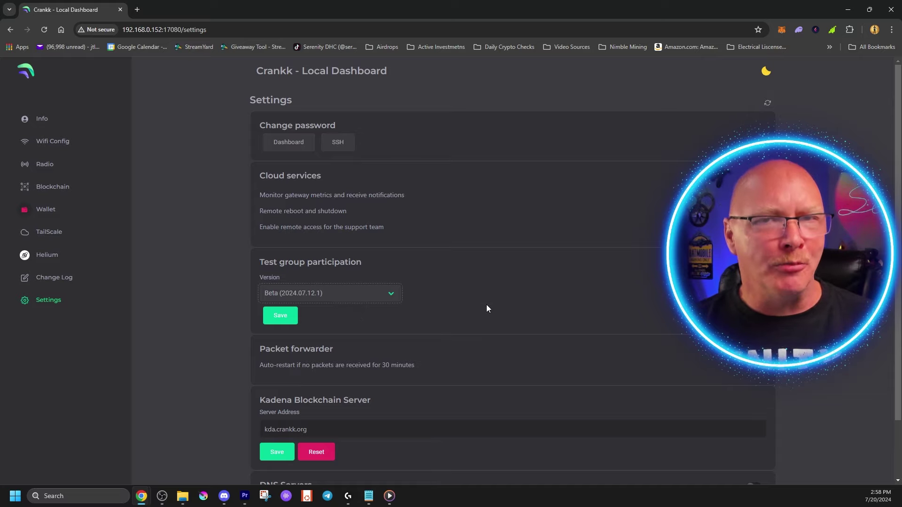
click(280, 316)
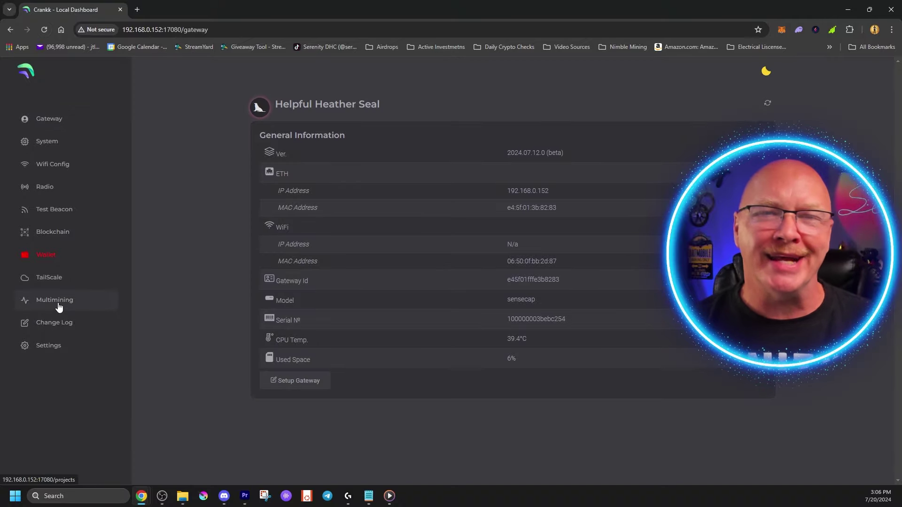
Open the gateway's Multimining projects page.
click(58, 308)
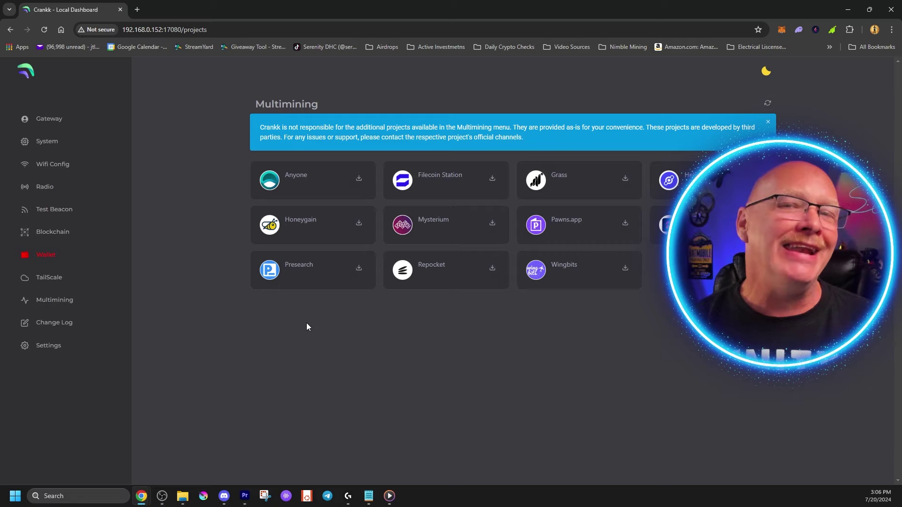